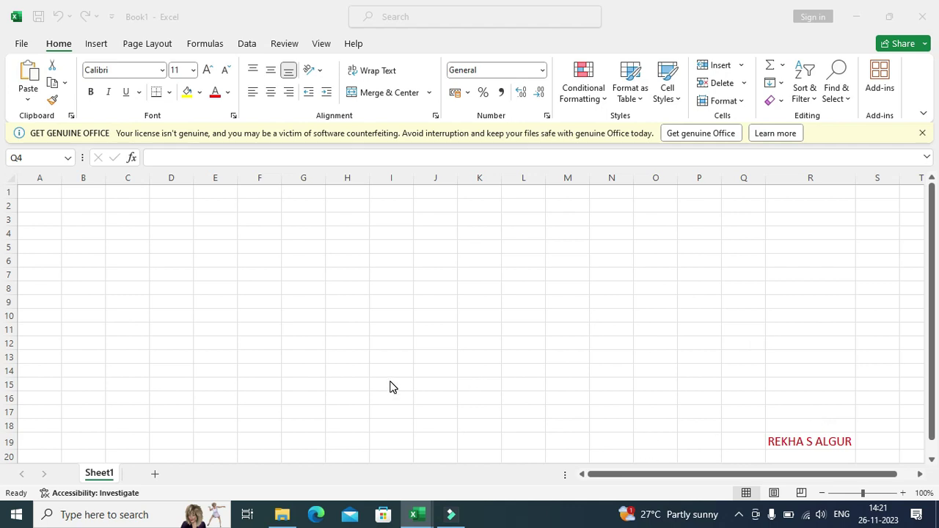
pyautogui.click(218, 234)
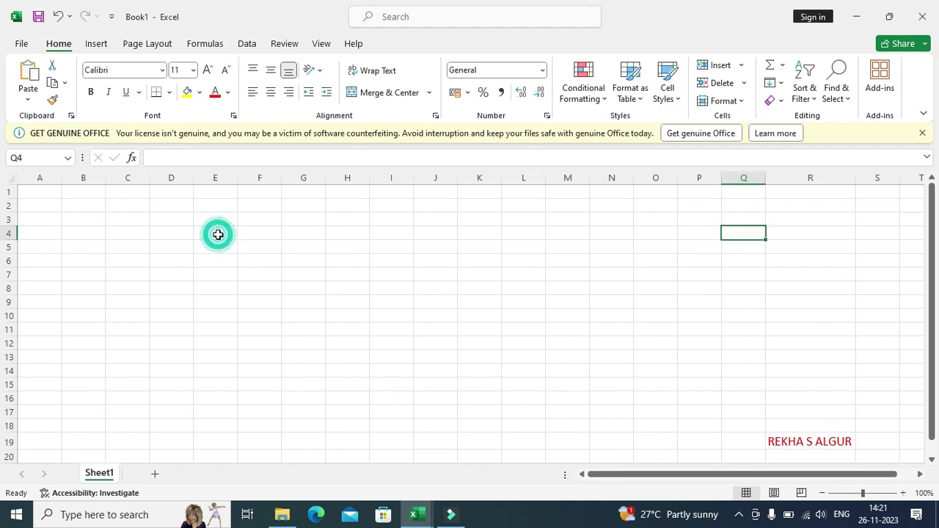
pyautogui.click(218, 234)
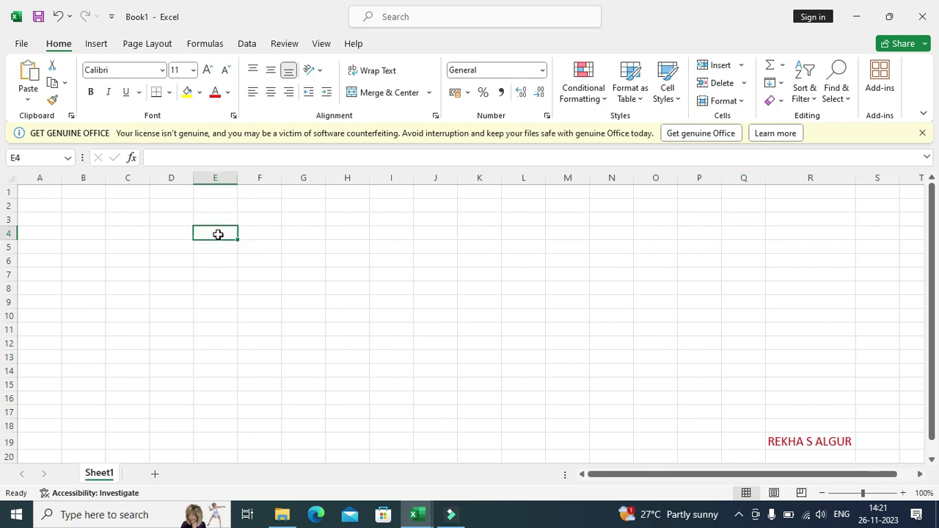
pyautogui.click(218, 234)
pyautogui.write('123456789')
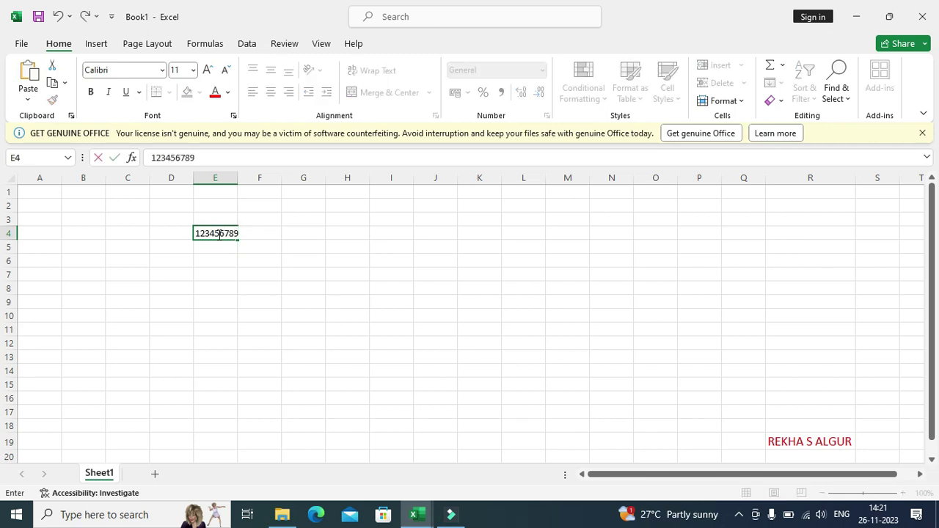
pyautogui.press('Return')
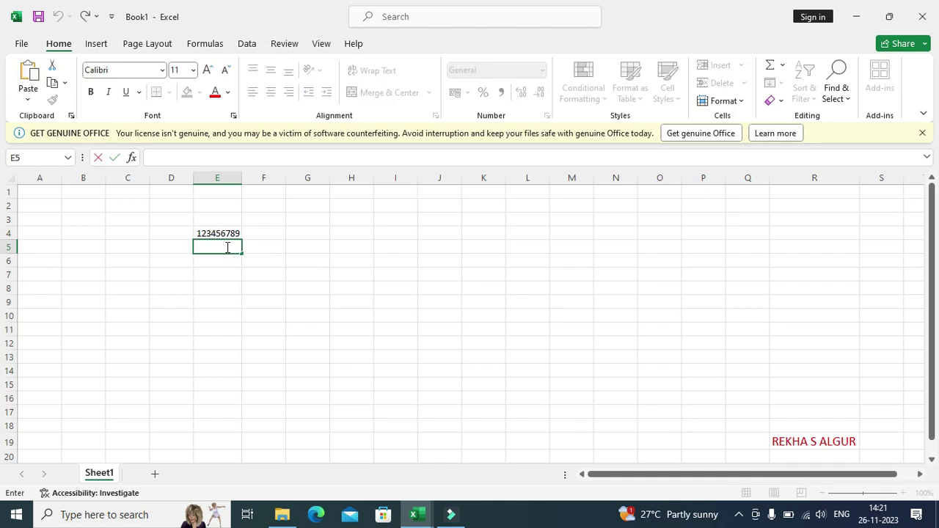
pyautogui.write('1234567890')
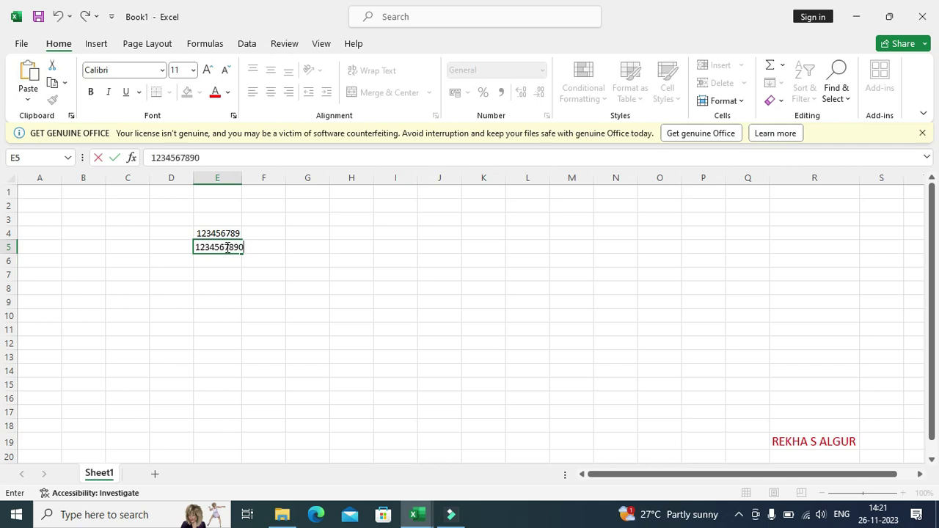
pyautogui.press('Return')
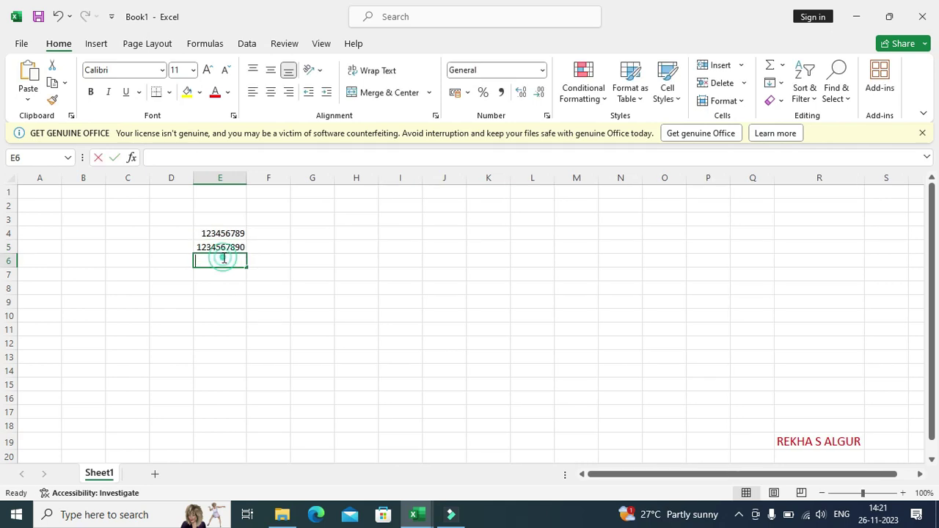
pyautogui.write('12345678901')
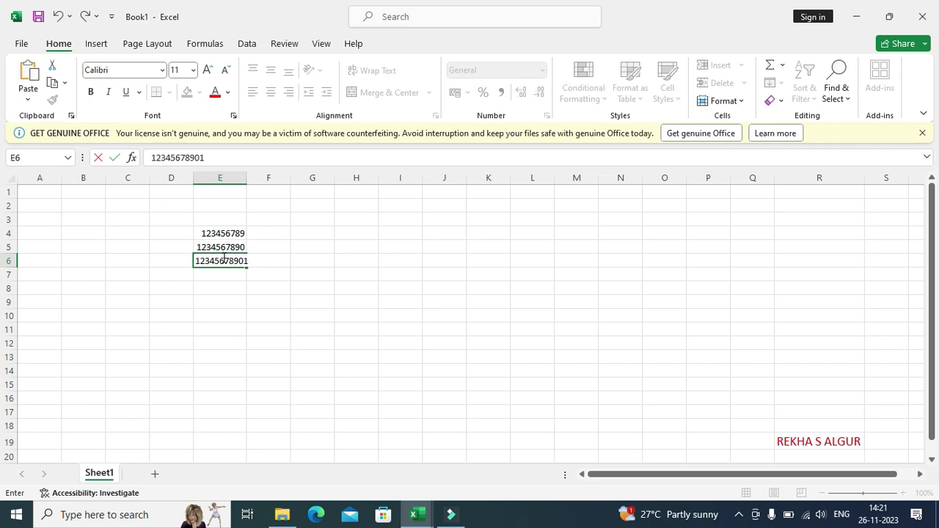
pyautogui.press('Return')
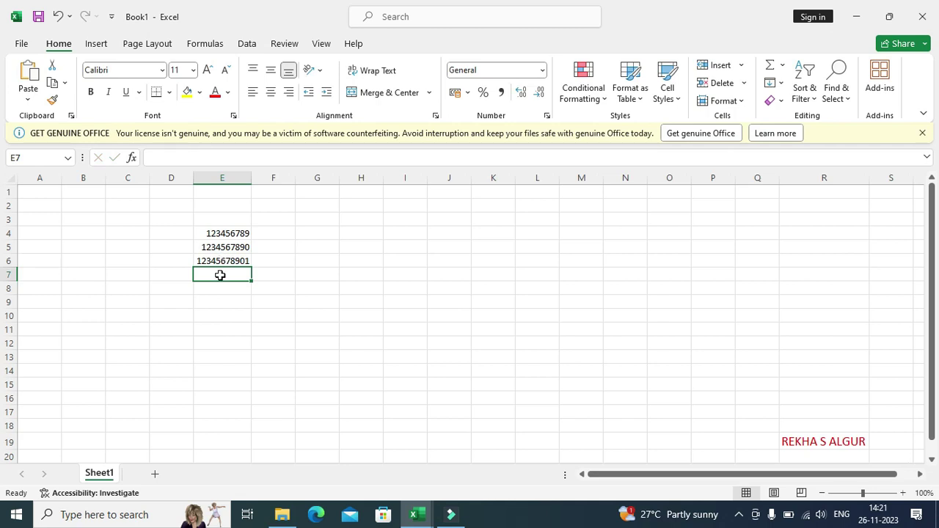
pyautogui.write('123456789012')
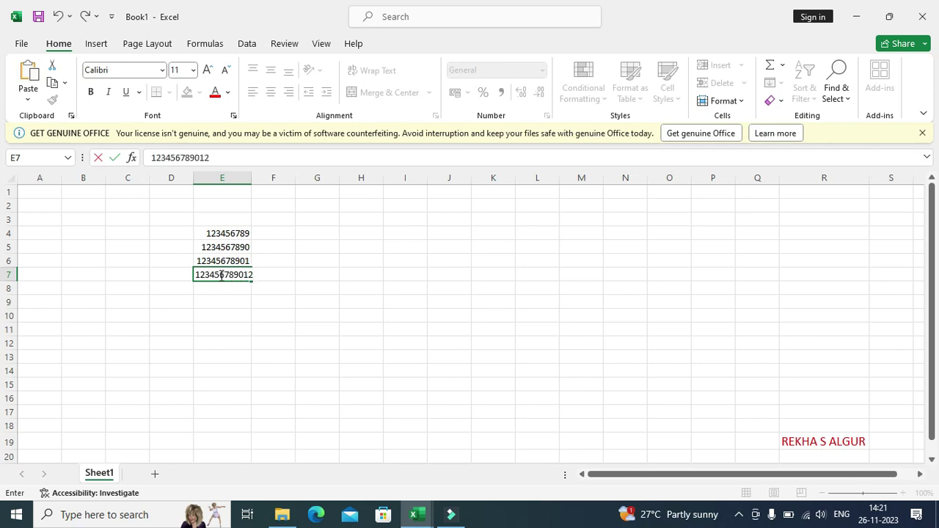
pyautogui.press('Return')
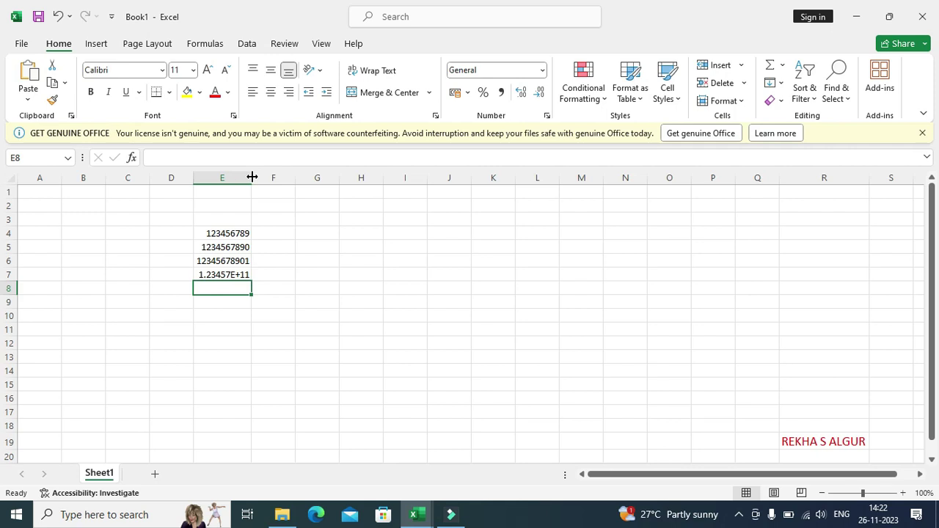
# Step: Widen column E, check E7's stored value, then select cells G2:G6
pyautogui.moveTo(251, 177); pyautogui.dragTo(314, 191)
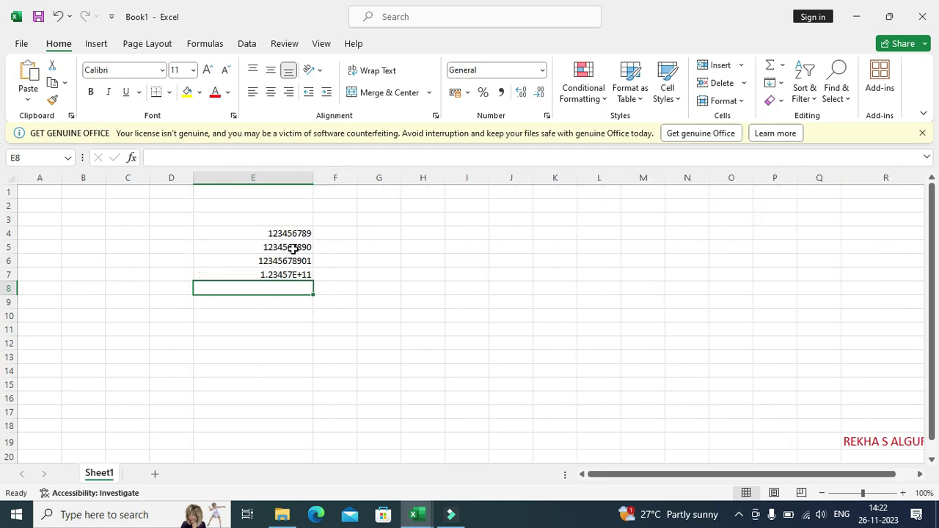
pyautogui.click(269, 275)
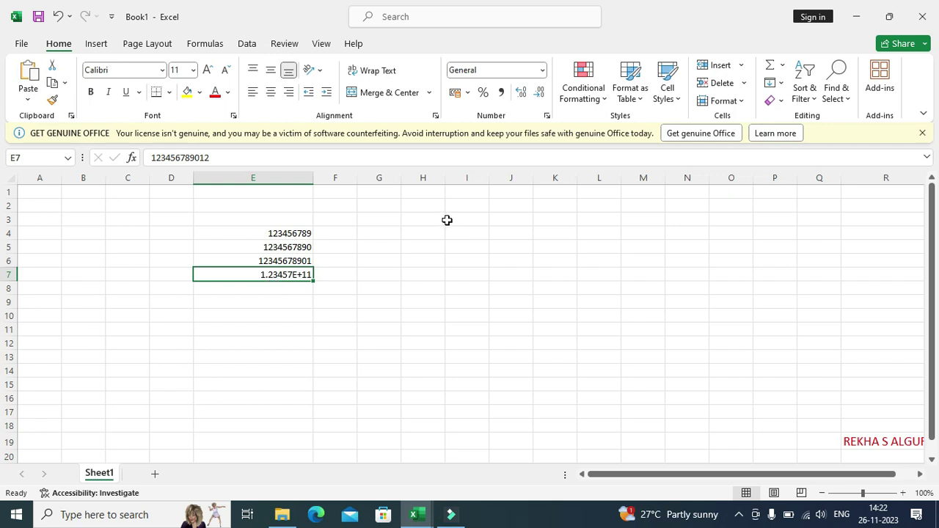
pyautogui.click(389, 207)
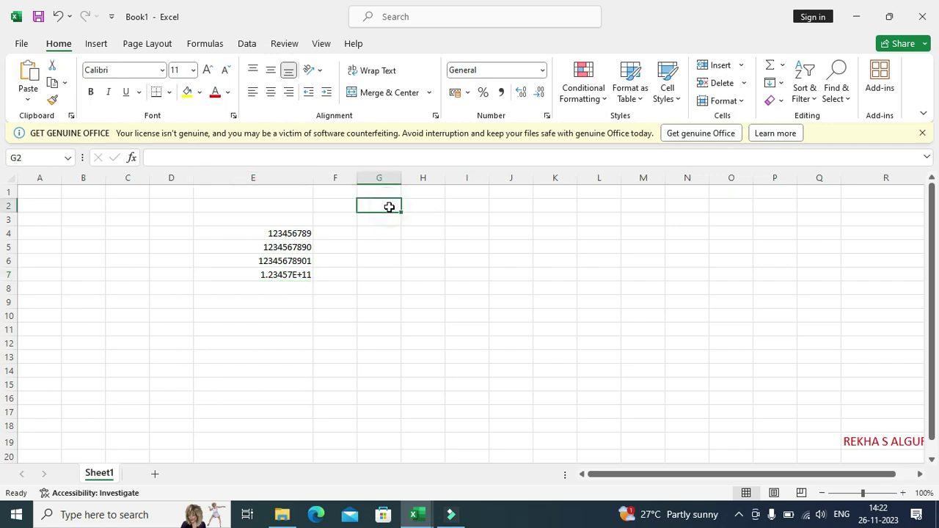
pyautogui.moveTo(389, 207); pyautogui.dragTo(391, 254)
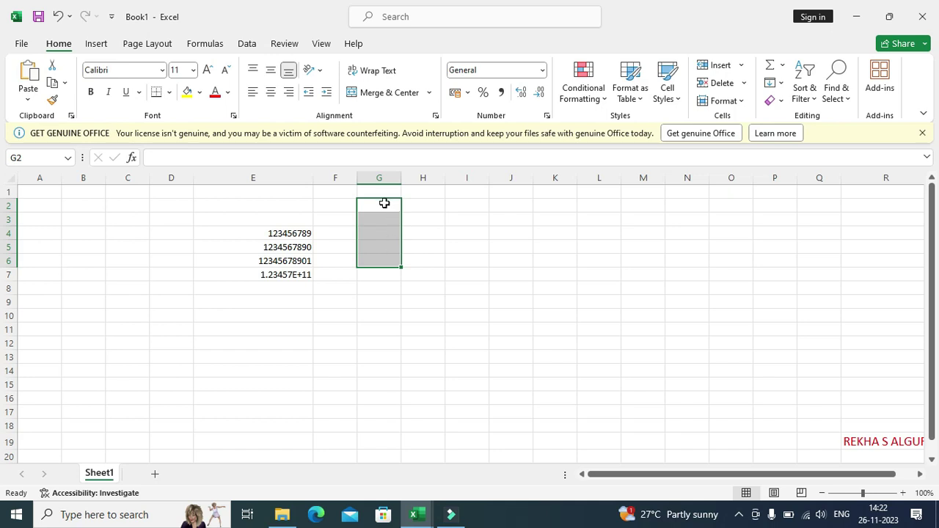
# Step: Apply the Number category with 0 decimal places to G2:G6 in Format Cells
pyautogui.rightClick(383, 203)
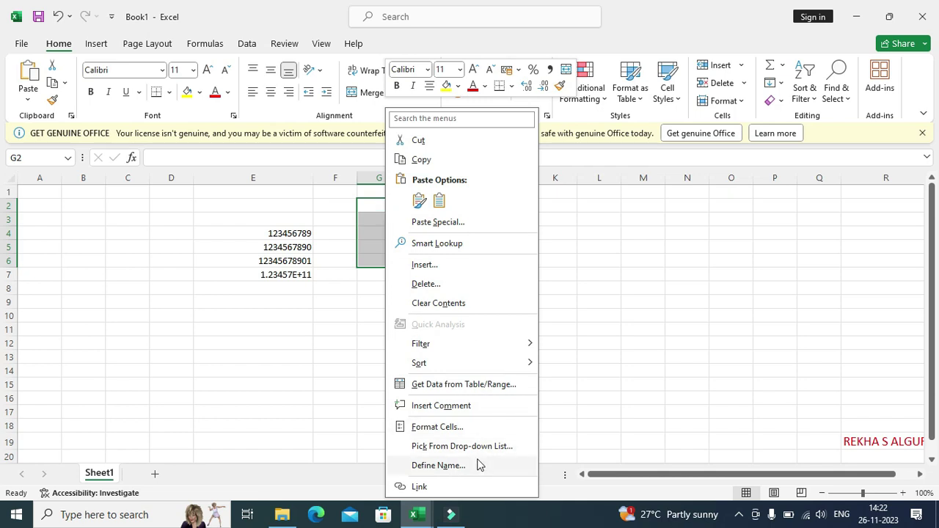
pyautogui.click(451, 428)
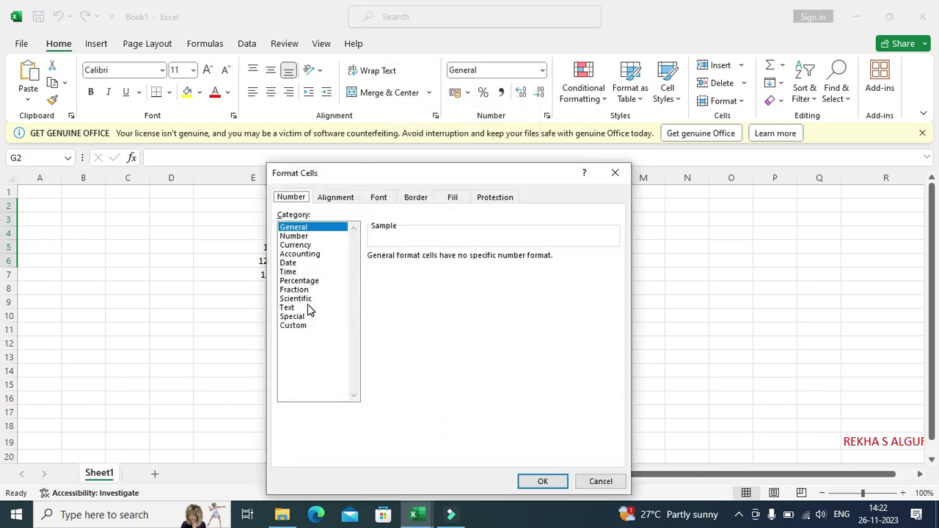
pyautogui.click(294, 236)
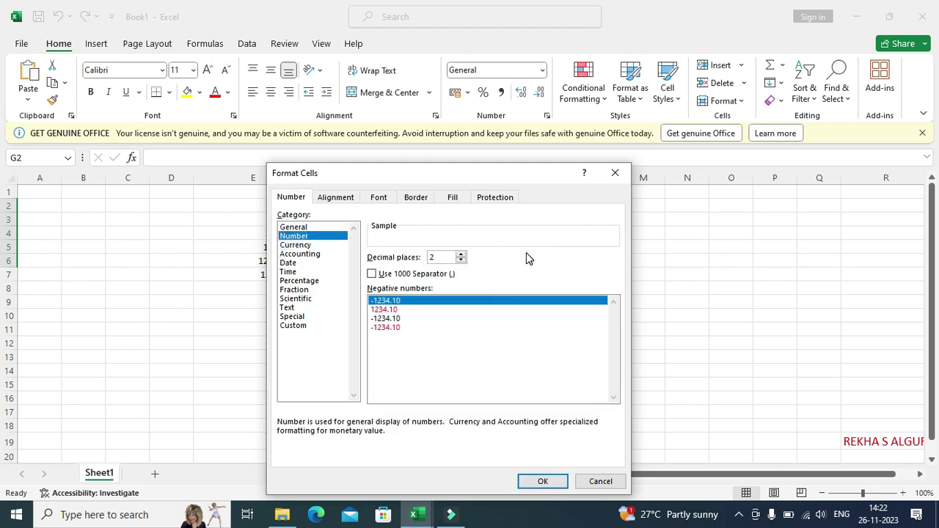
pyautogui.click(461, 261)
pyautogui.click(461, 261)
pyautogui.click(543, 481)
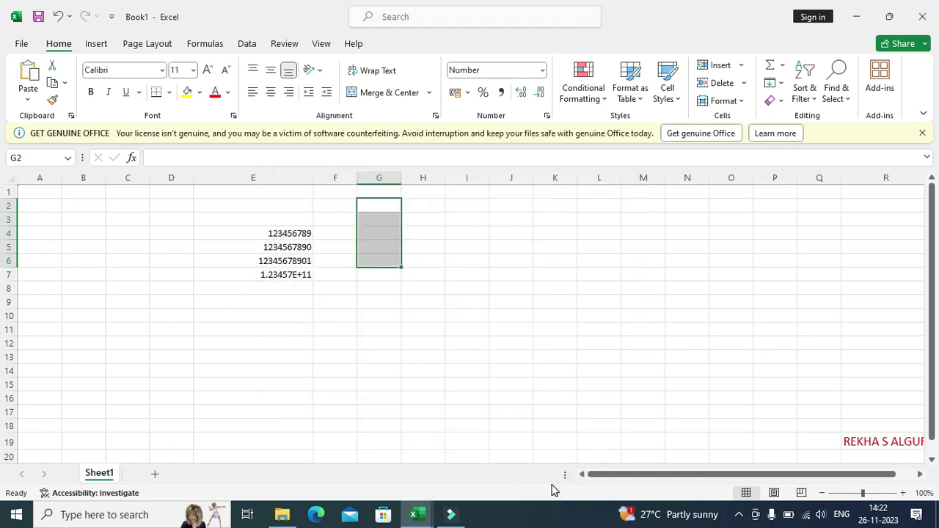
pyautogui.doubleClick(379, 208)
pyautogui.write('1234567890123')
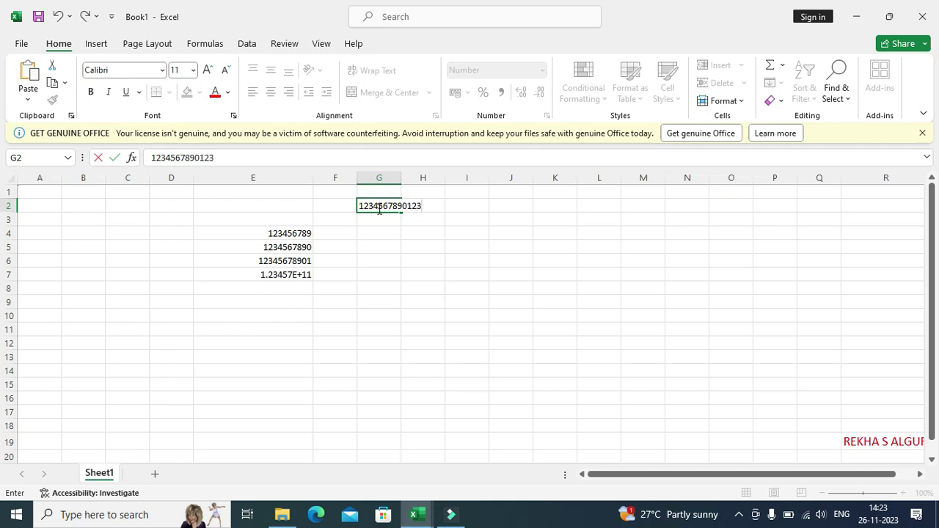
pyautogui.press('Return')
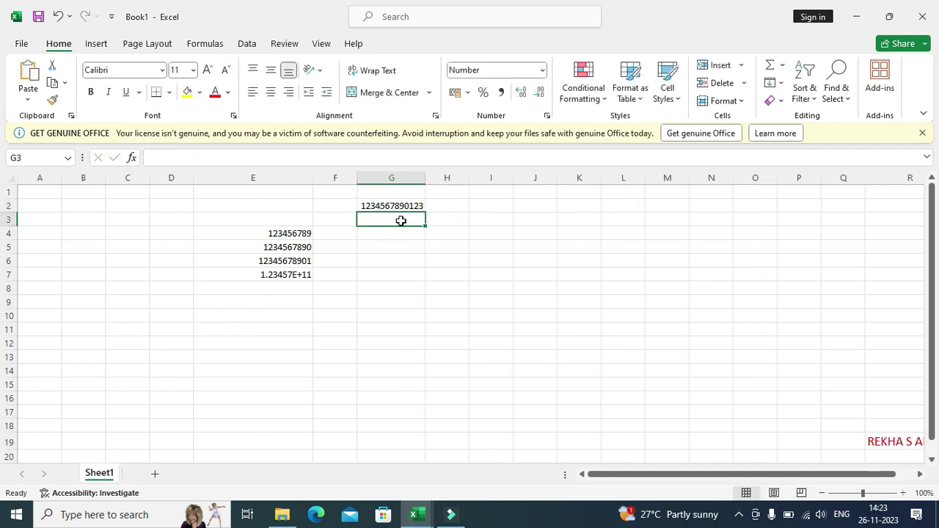
pyautogui.doubleClick(405, 217)
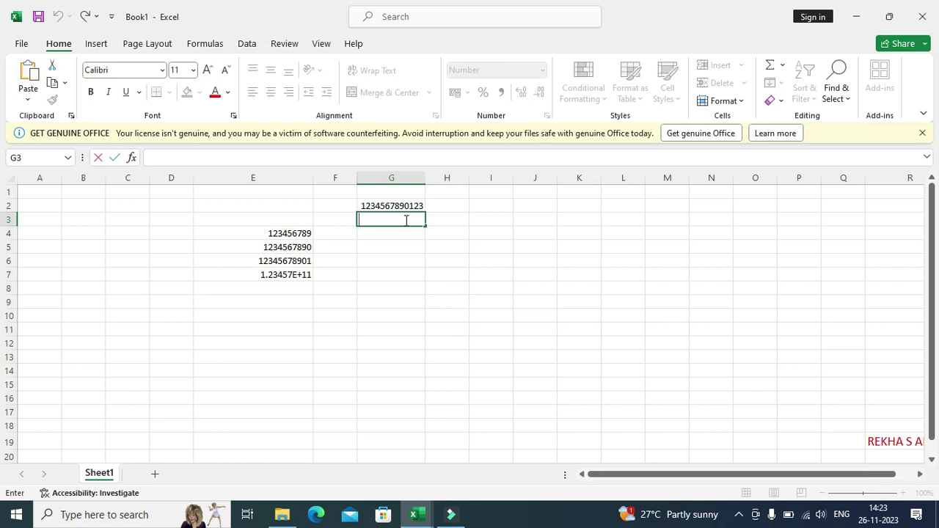
pyautogui.write('12345678901234')
pyautogui.press('Return')
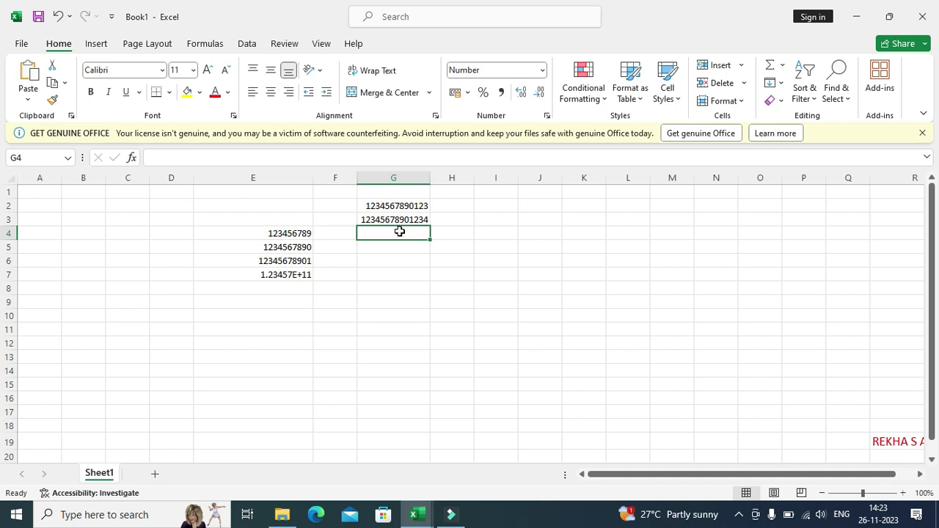
pyautogui.doubleClick(400, 232)
pyautogui.write('123456789012345')
pyautogui.press('Return')
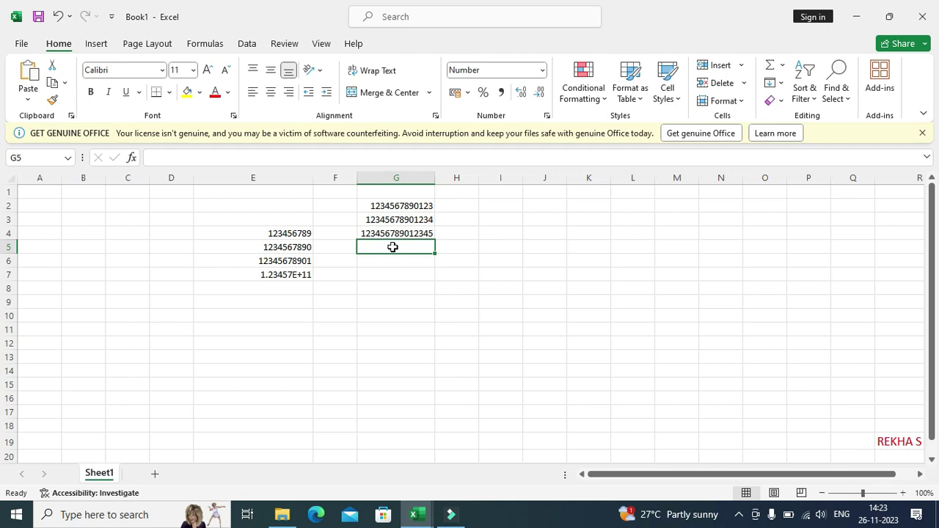
pyautogui.write("'")
pyautogui.write('1234567890123456')
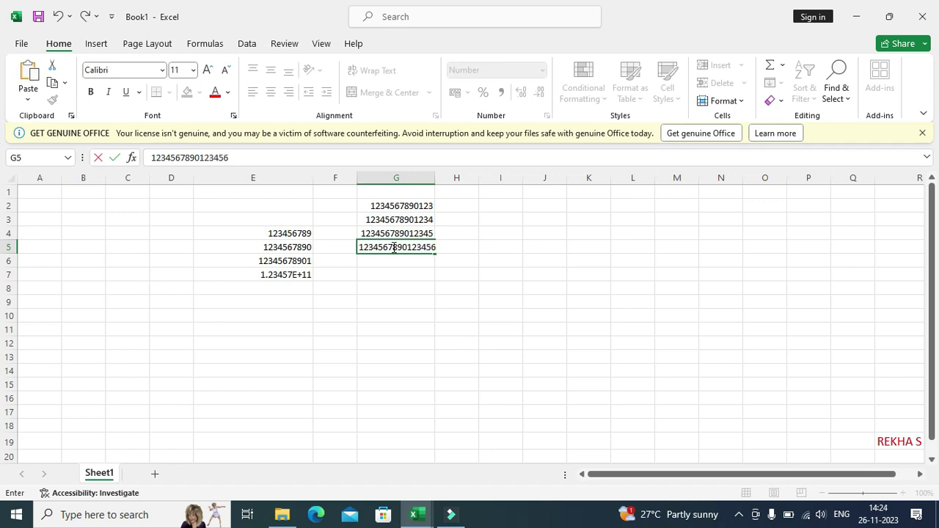
pyautogui.press('Return')
pyautogui.doubleClick(393, 247)
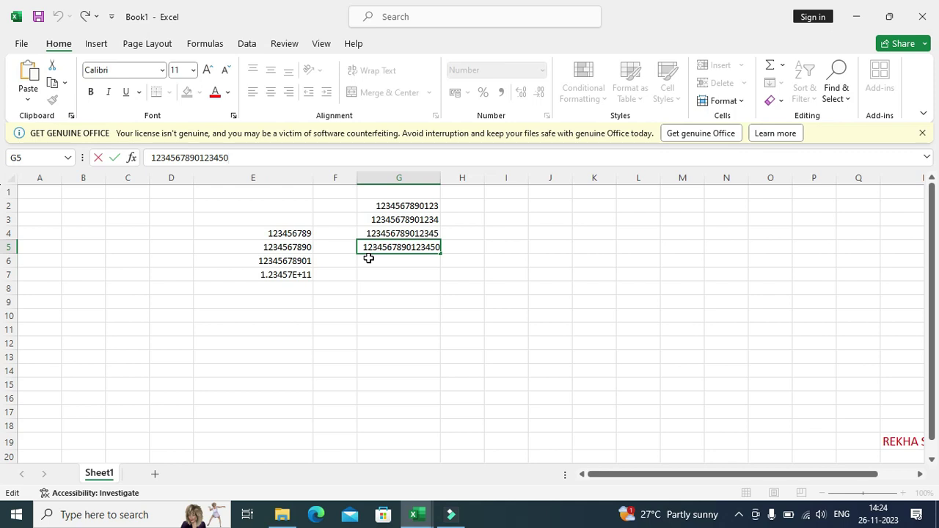
pyautogui.write('789')
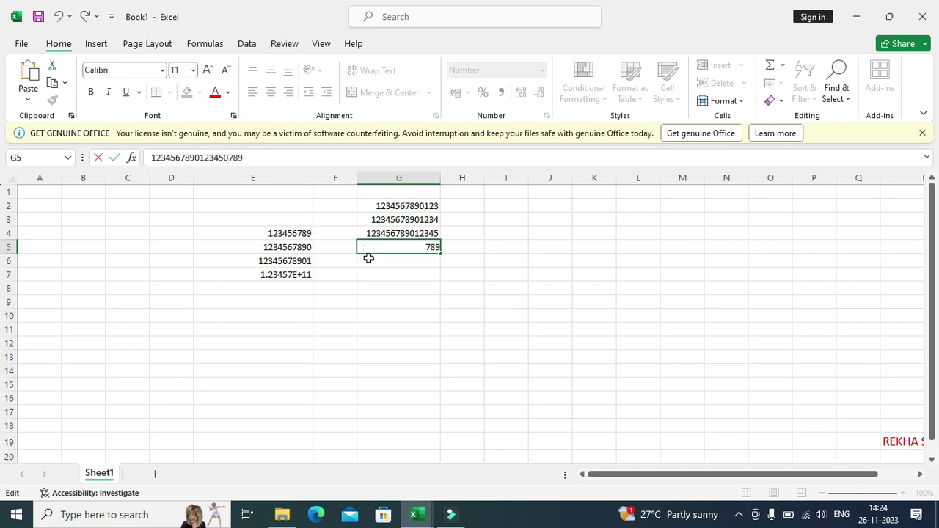
pyautogui.press('Return')
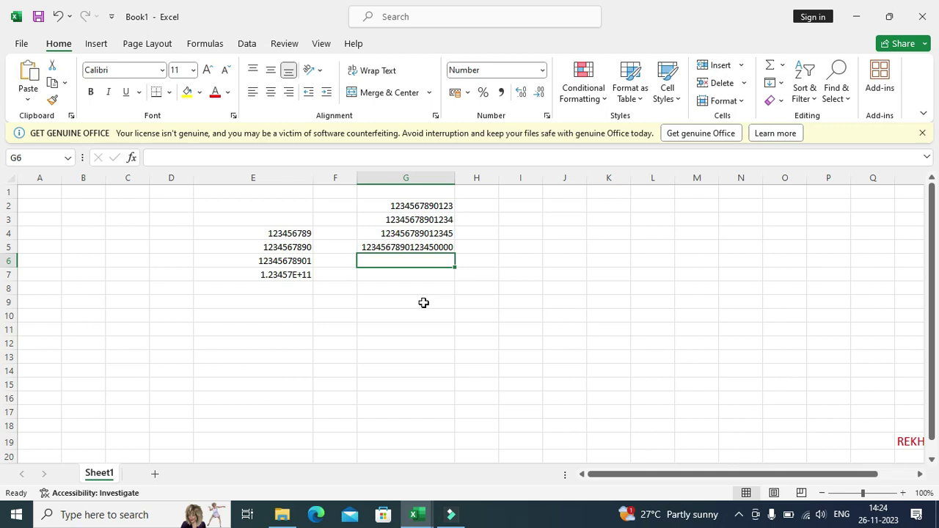
# Step: Choose the Text category for cell G6 in the Format Cells dialog
pyautogui.click(429, 261)
pyautogui.rightClick(429, 260)
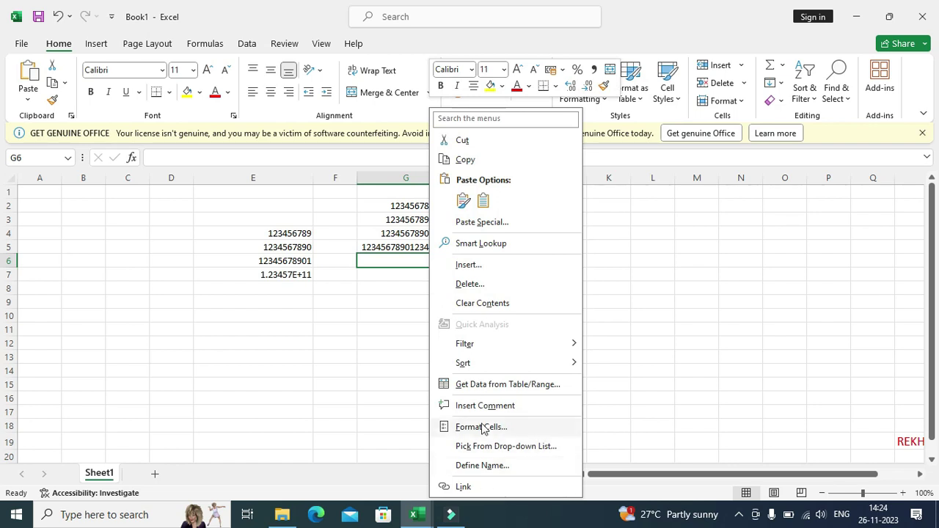
pyautogui.click(506, 427)
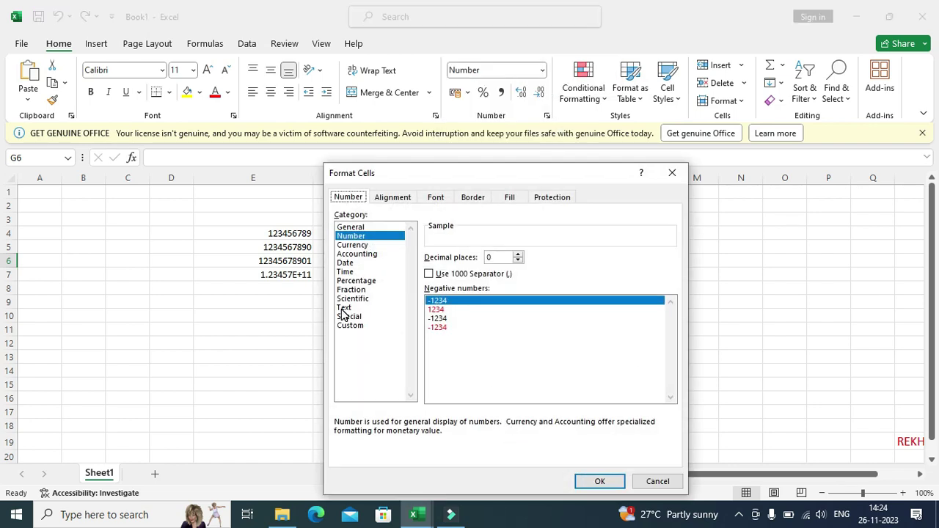
pyautogui.click(342, 309)
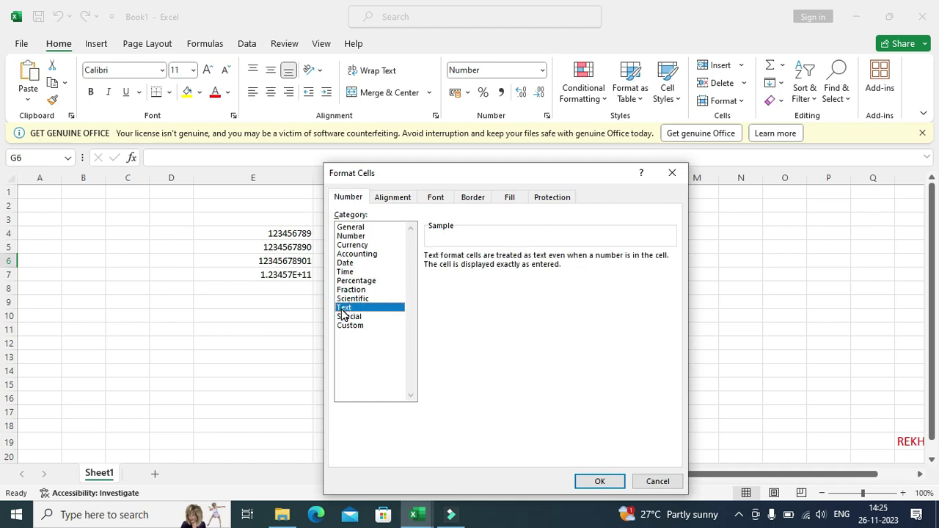
pyautogui.click(599, 482)
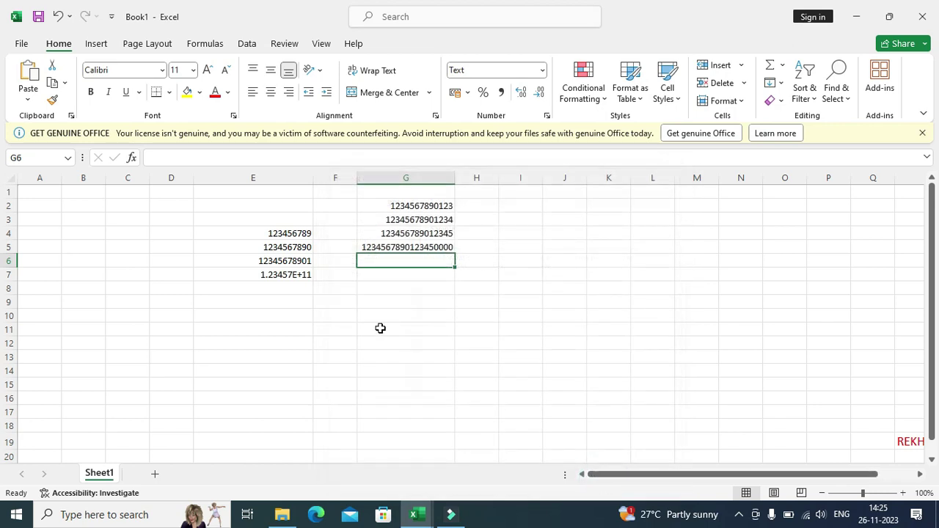
pyautogui.write('1')
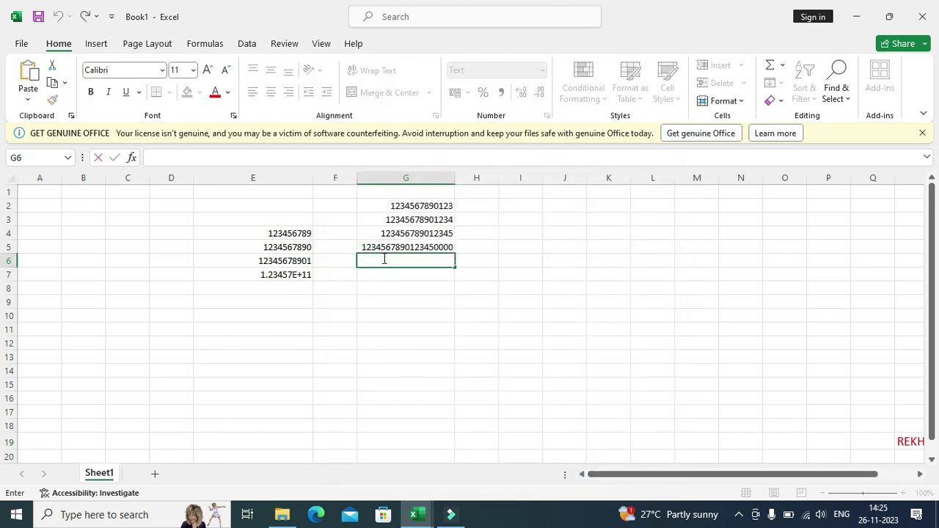
pyautogui.write('234567890123456789')
pyautogui.press('Return')
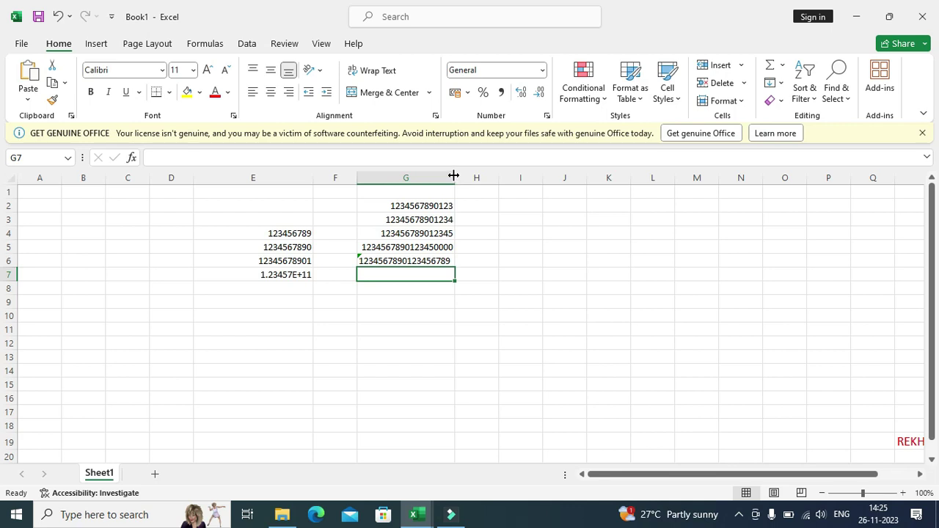
pyautogui.moveTo(453, 175); pyautogui.dragTo(531, 185)
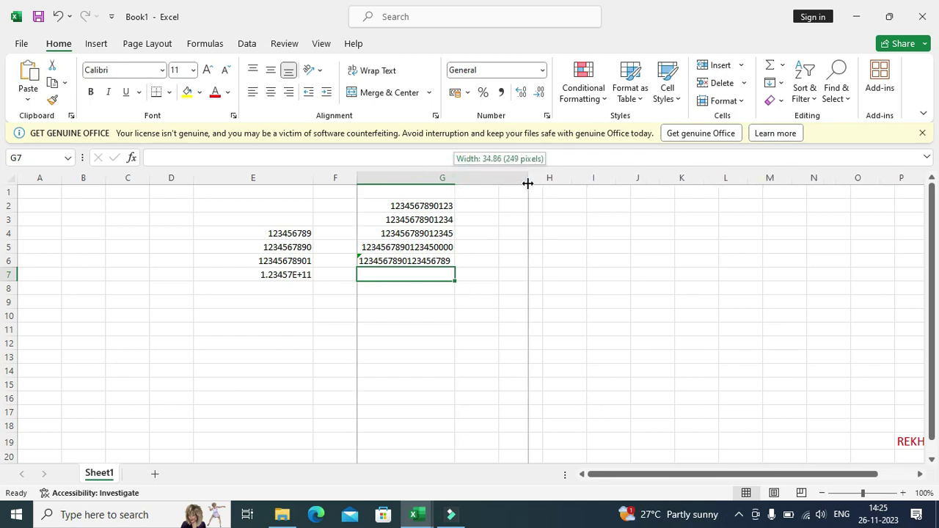
pyautogui.moveTo(531, 184); pyautogui.dragTo(541, 184)
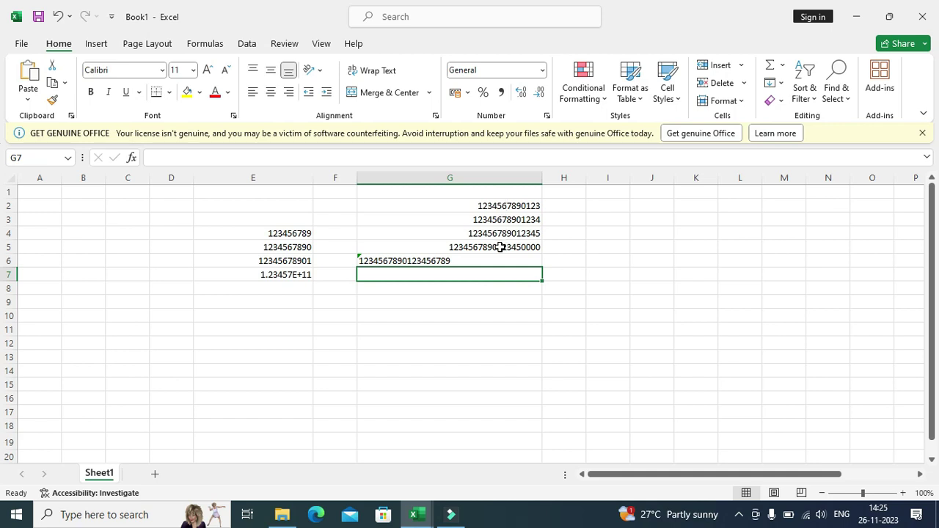
# Step: Select G6 and choose Ignore Error for its number-stored-as-text warning
pyautogui.click(460, 262)
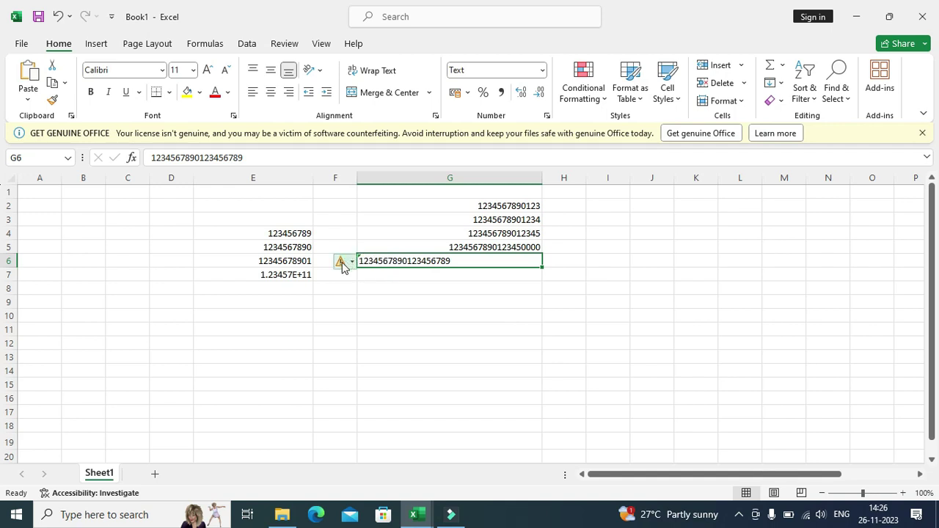
pyautogui.moveTo(342, 261)
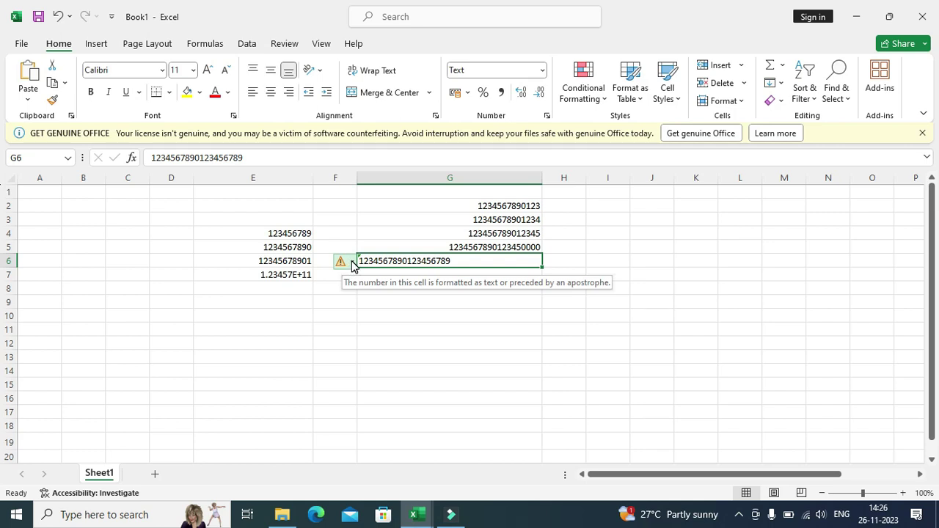
pyautogui.click(353, 263)
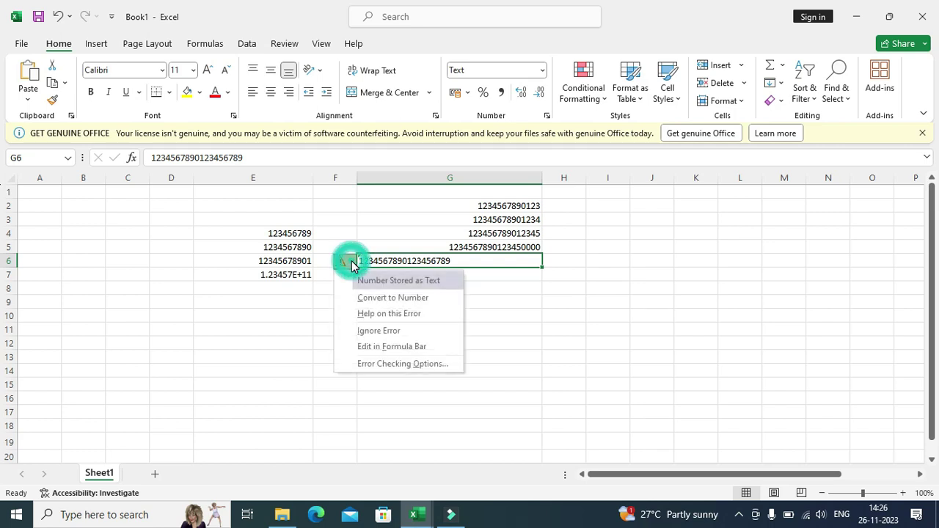
pyautogui.click(376, 332)
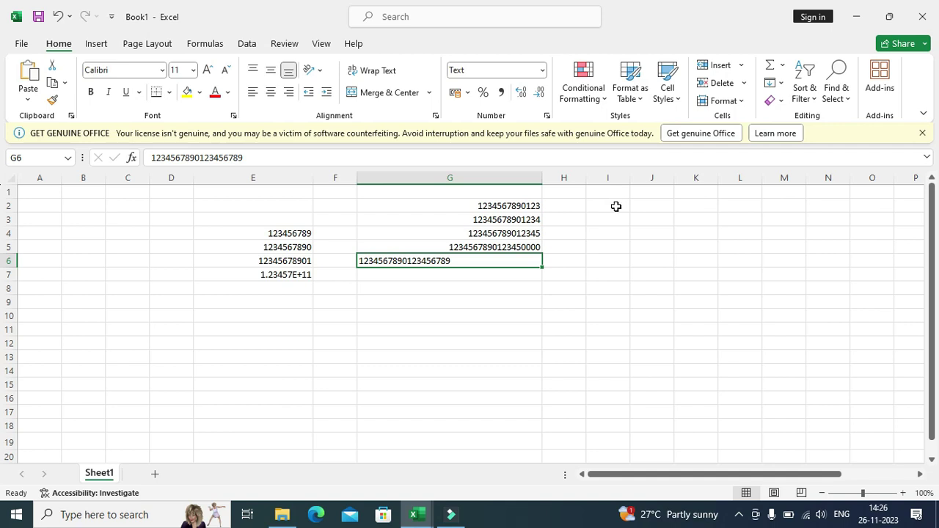
# Step: Select I2:I8 and apply the Number category with 0 decimals in Format Cells
pyautogui.moveTo(616, 206); pyautogui.dragTo(618, 284)
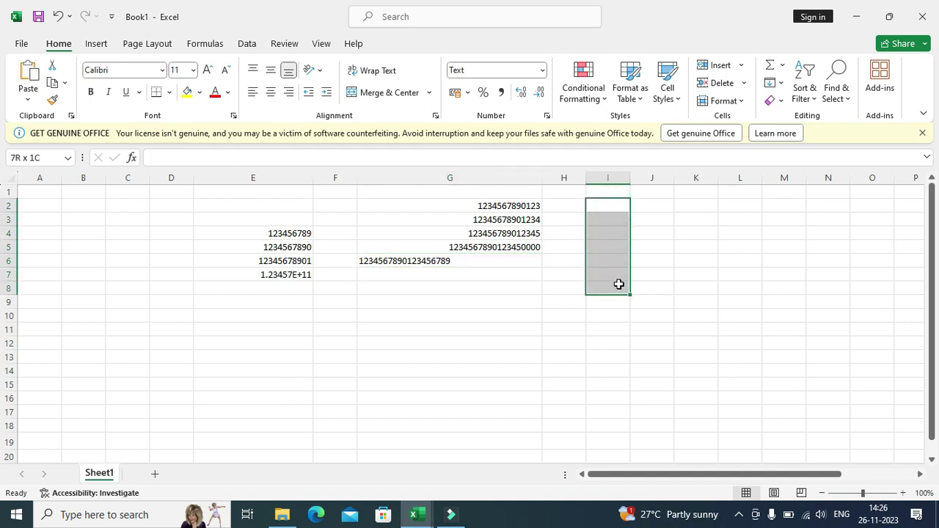
pyautogui.rightClick(614, 207)
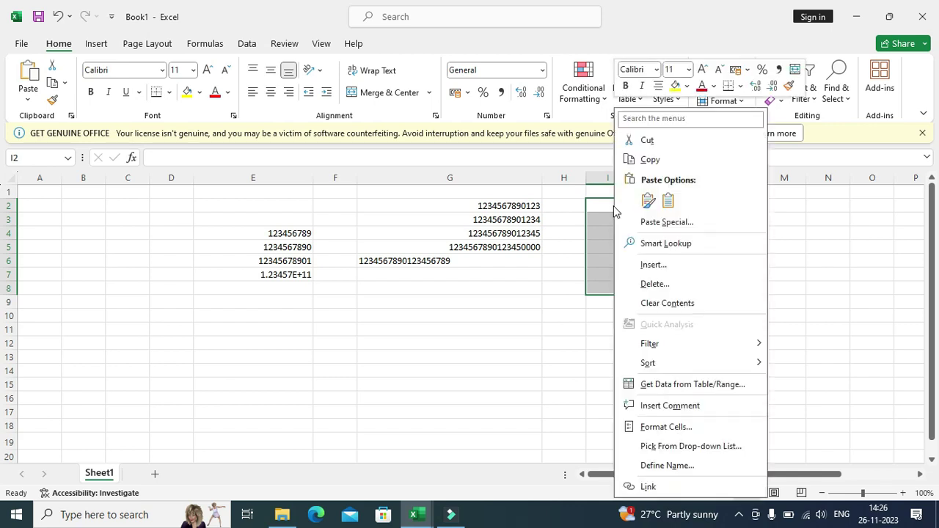
pyautogui.click(700, 429)
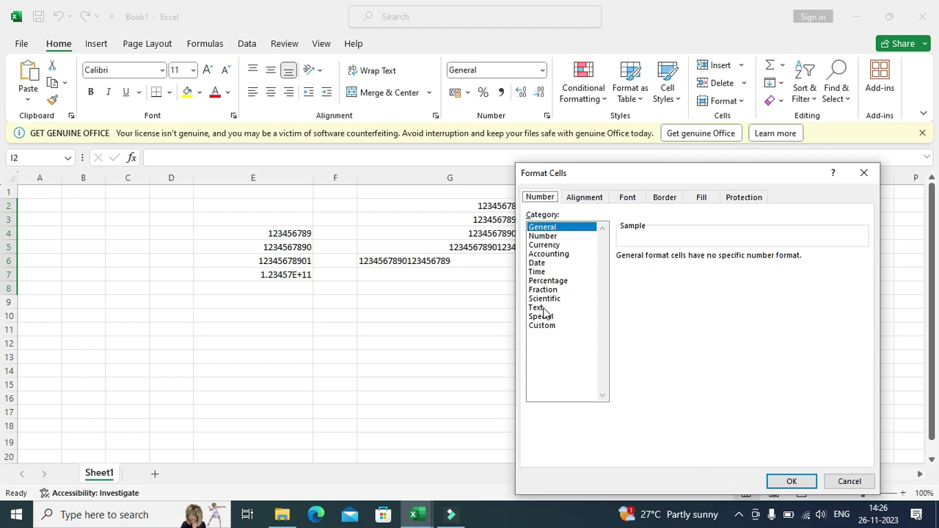
pyautogui.click(543, 308)
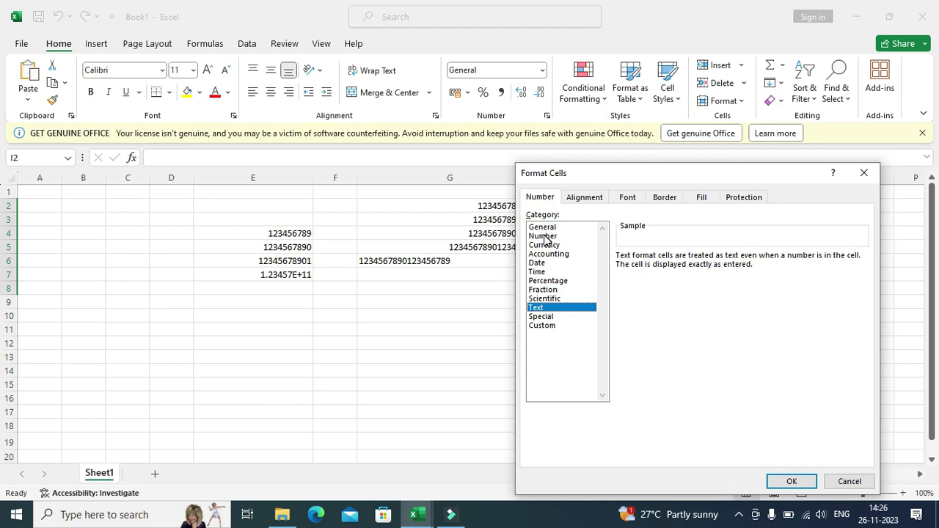
pyautogui.click(545, 236)
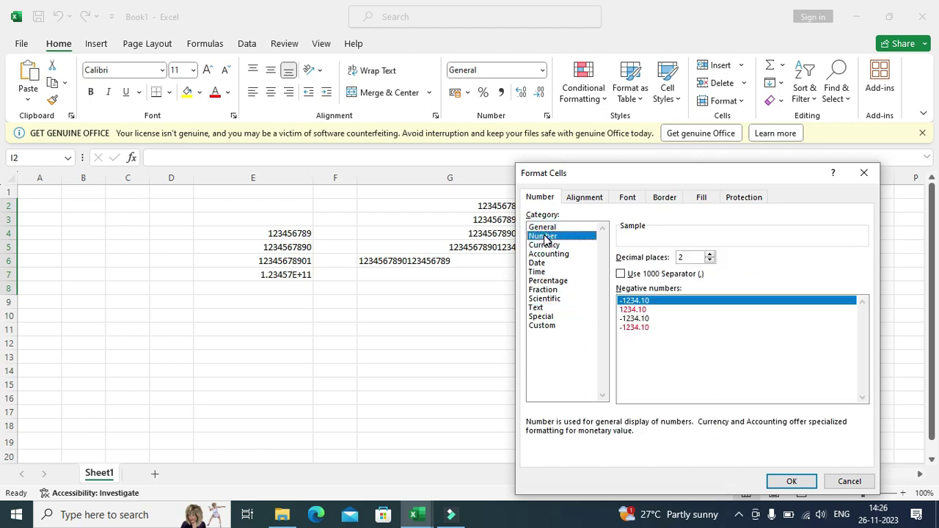
pyautogui.click(708, 260)
pyautogui.click(708, 261)
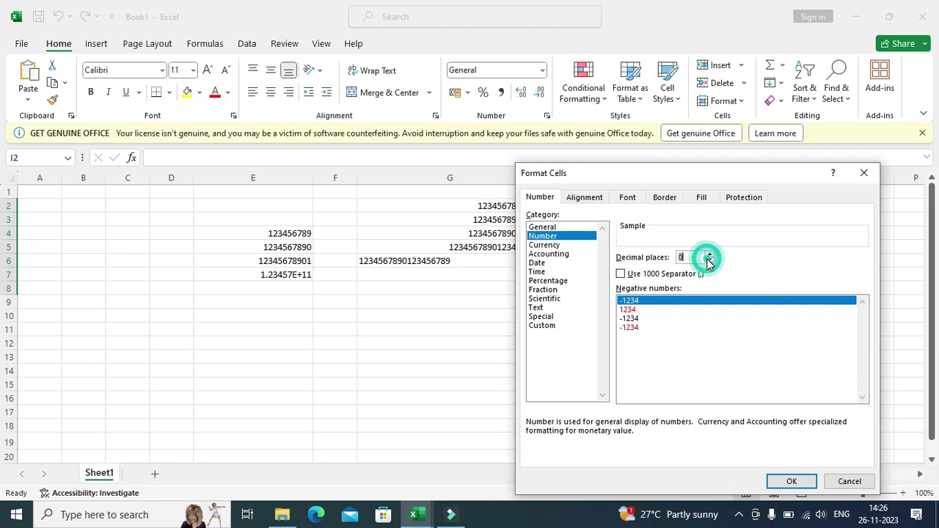
pyautogui.click(794, 481)
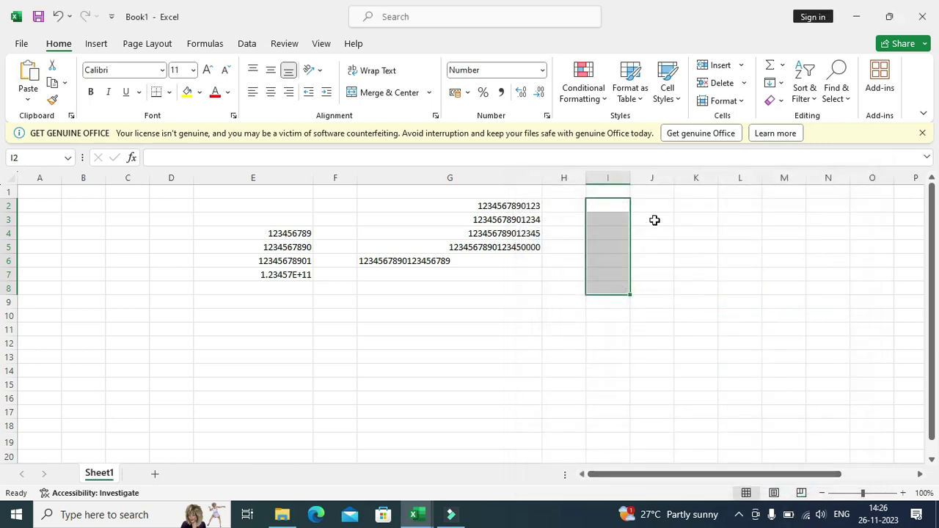
pyautogui.doubleClick(611, 209)
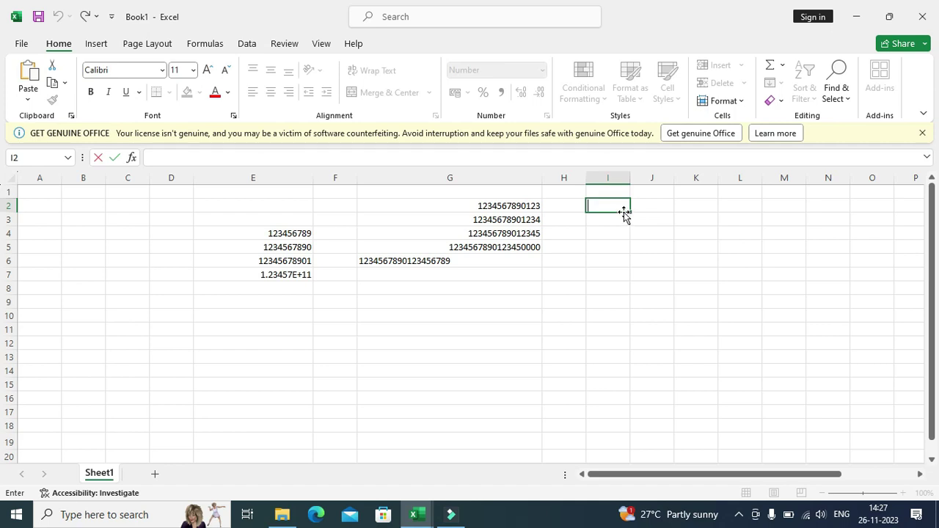
pyautogui.write('1234567890123')
pyautogui.press('Return')
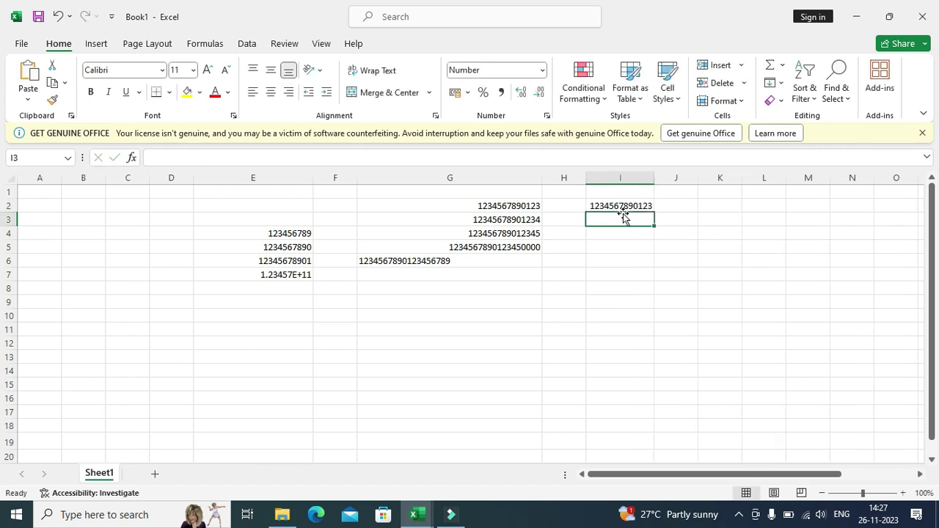
pyautogui.doubleClick(624, 218)
pyautogui.write('12345678901234')
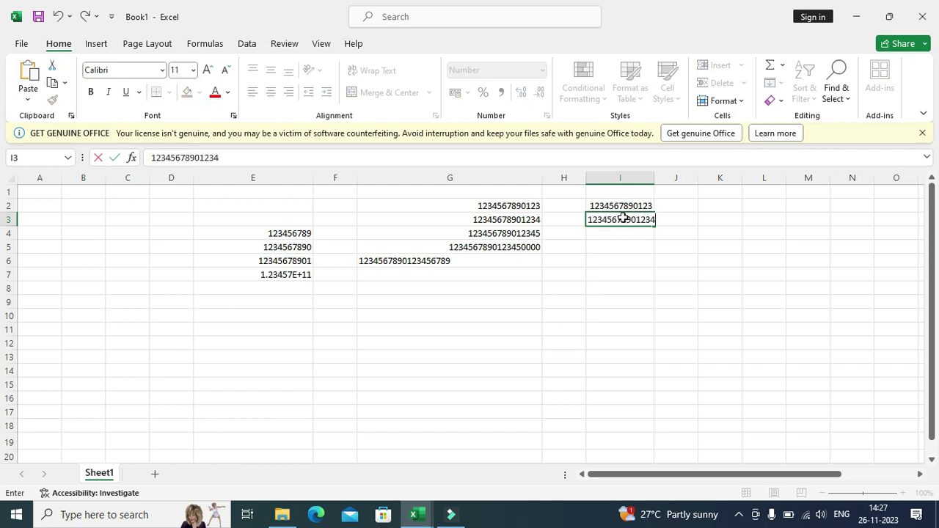
pyautogui.press('Return')
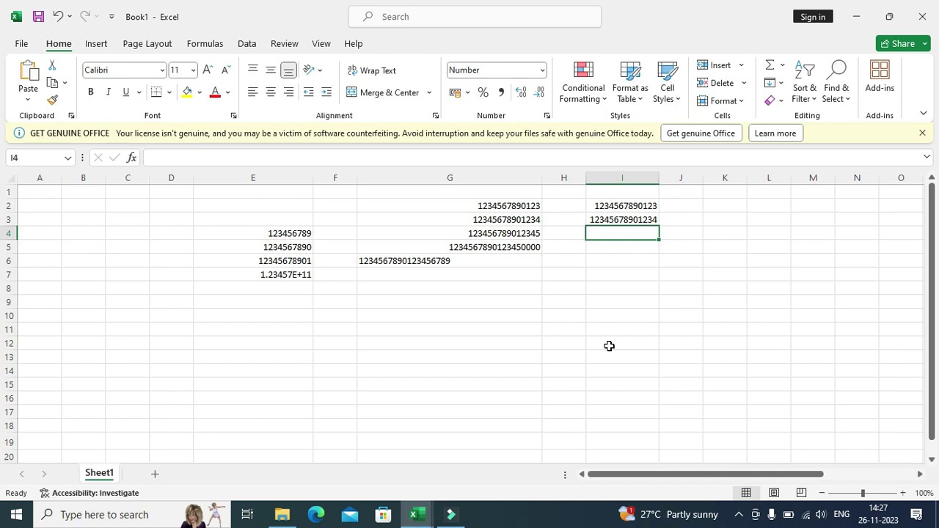
pyautogui.click(485, 261)
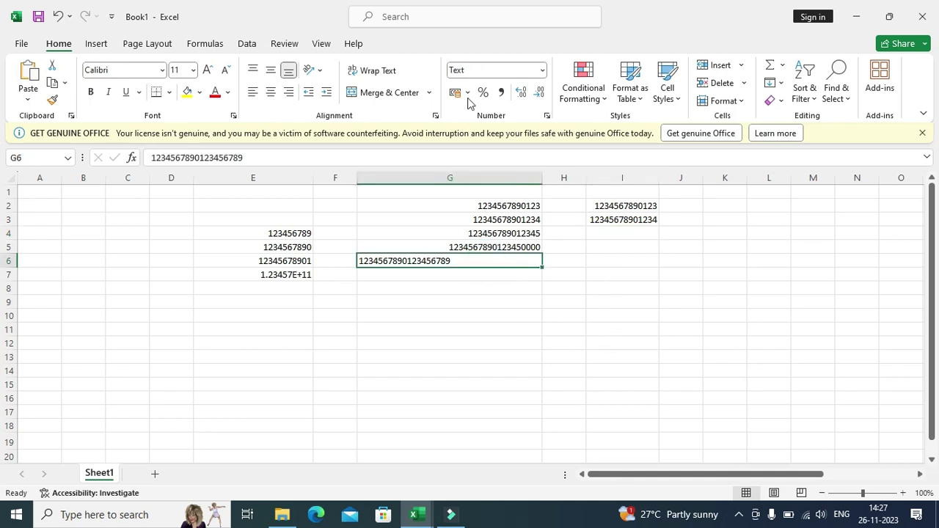